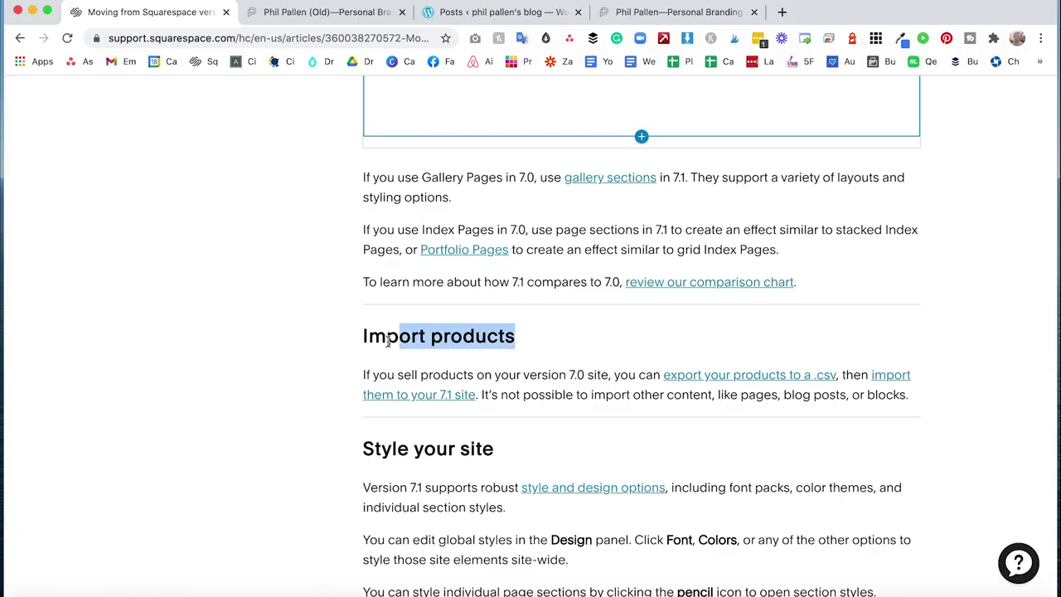
# Review the support article's sections on importing products, styling the site, recreating content and starting a version 7.1 trial
pyautogui.click(528, 390)
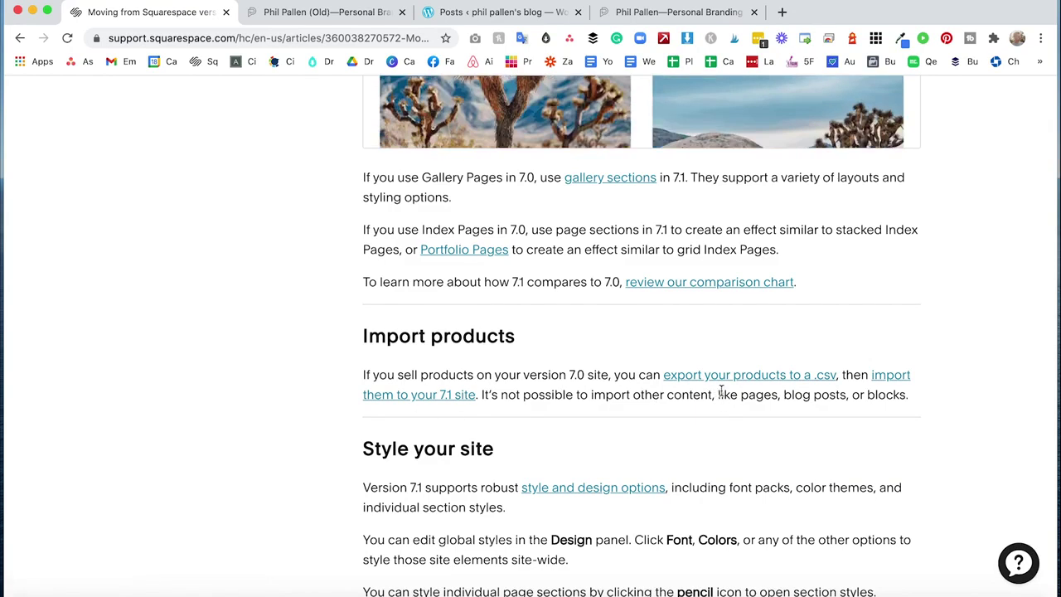
pyautogui.scroll(-4, 782, 388)
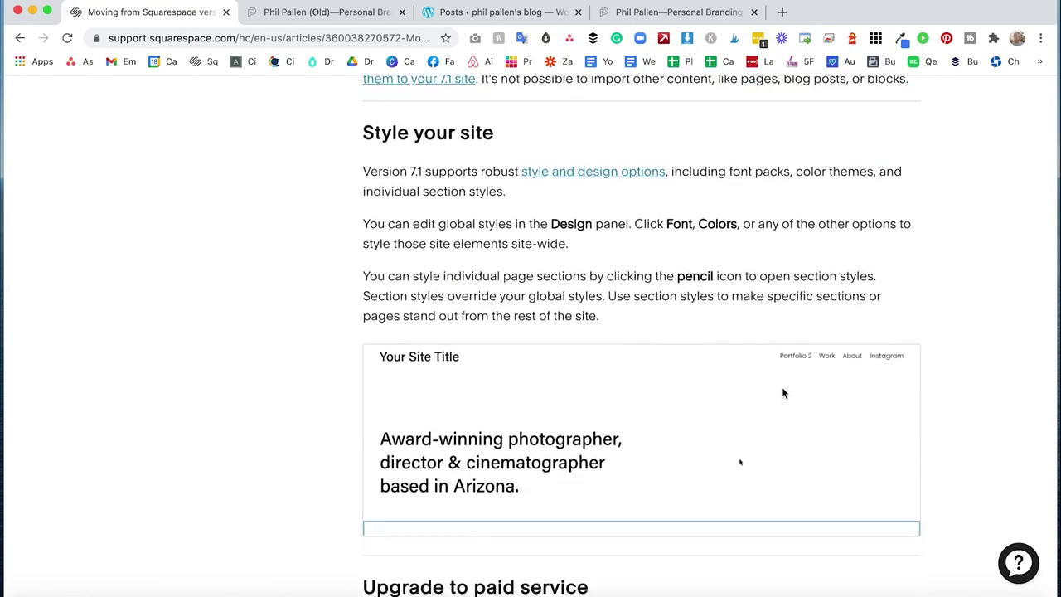
pyautogui.scroll(12, 792, 383)
pyautogui.scroll(8, 793, 381)
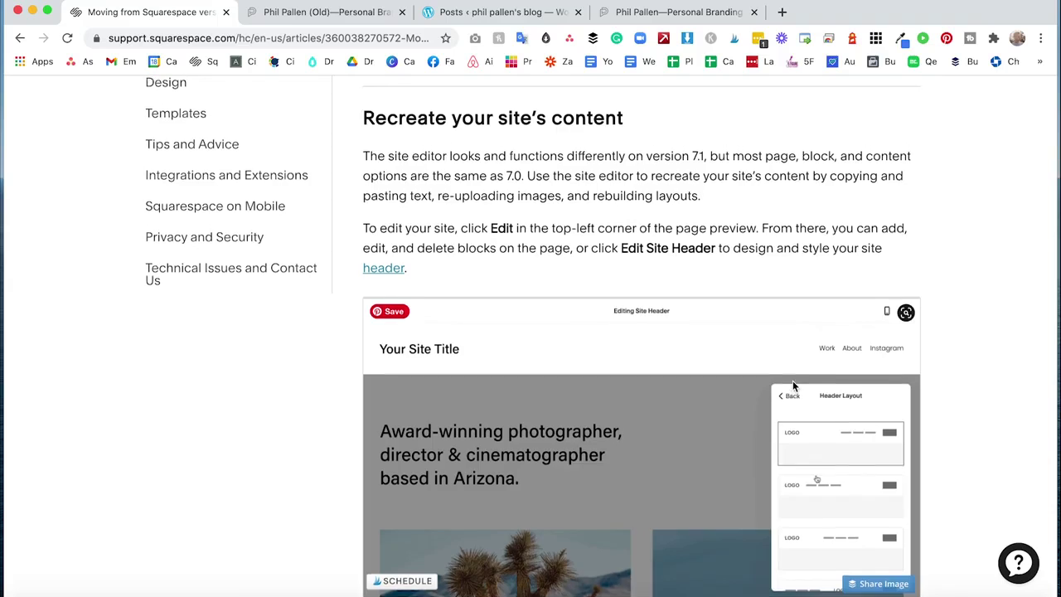
pyautogui.moveTo(674, 442); pyautogui.dragTo(360, 446)
pyautogui.click(753, 439)
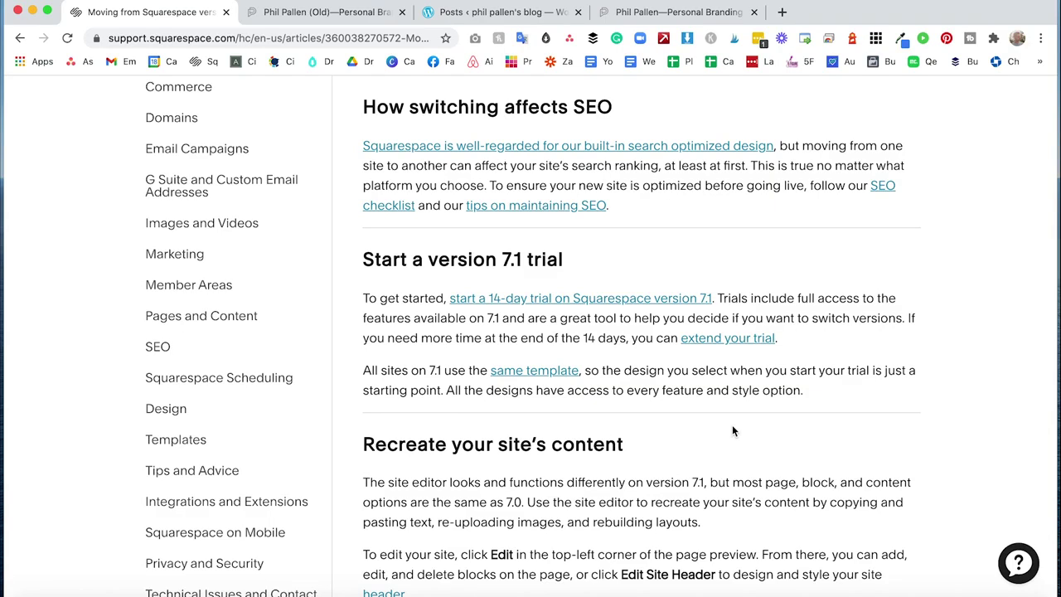
# Cancel the WordPress import on the new Squarespace site and return to its Advanced settings
pyautogui.click(302, 18)
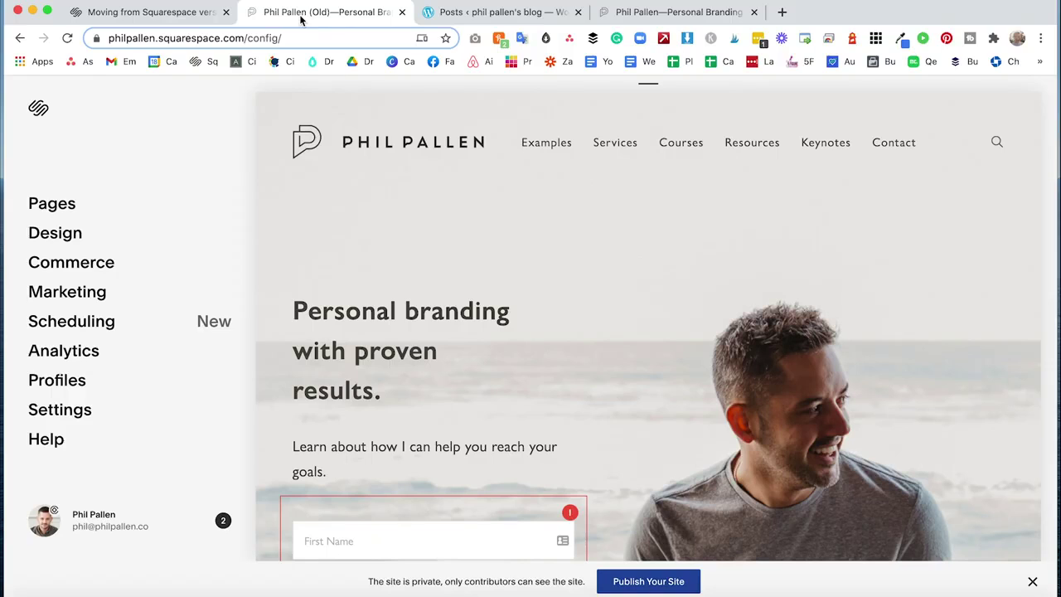
pyautogui.click(632, 14)
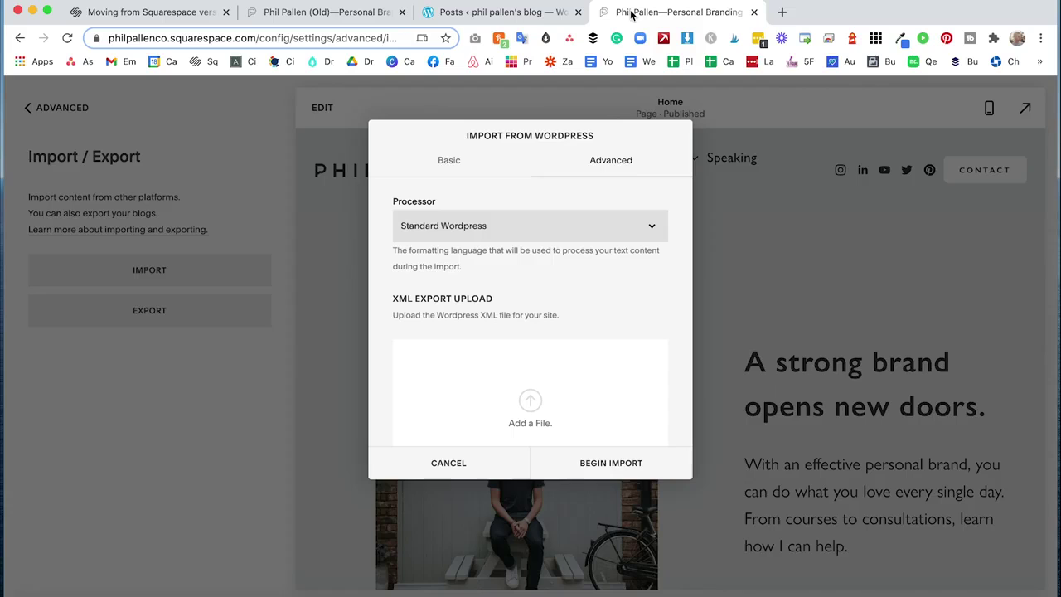
pyautogui.click(479, 469)
pyautogui.click(62, 108)
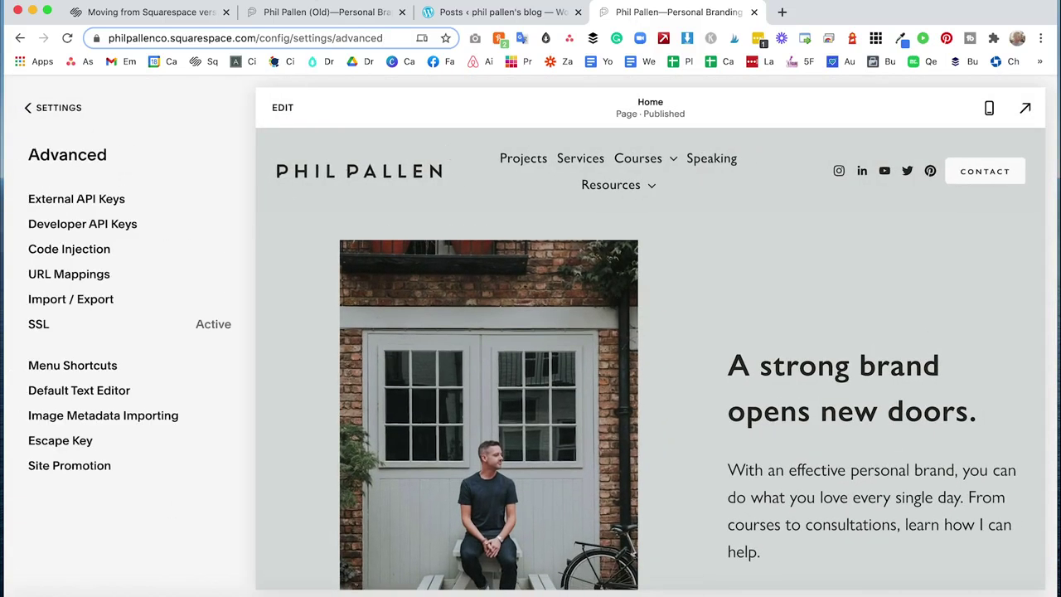
# Examine the old Squarespace site's page list, including its navigation sections and unlinked pages
pyautogui.click(271, 18)
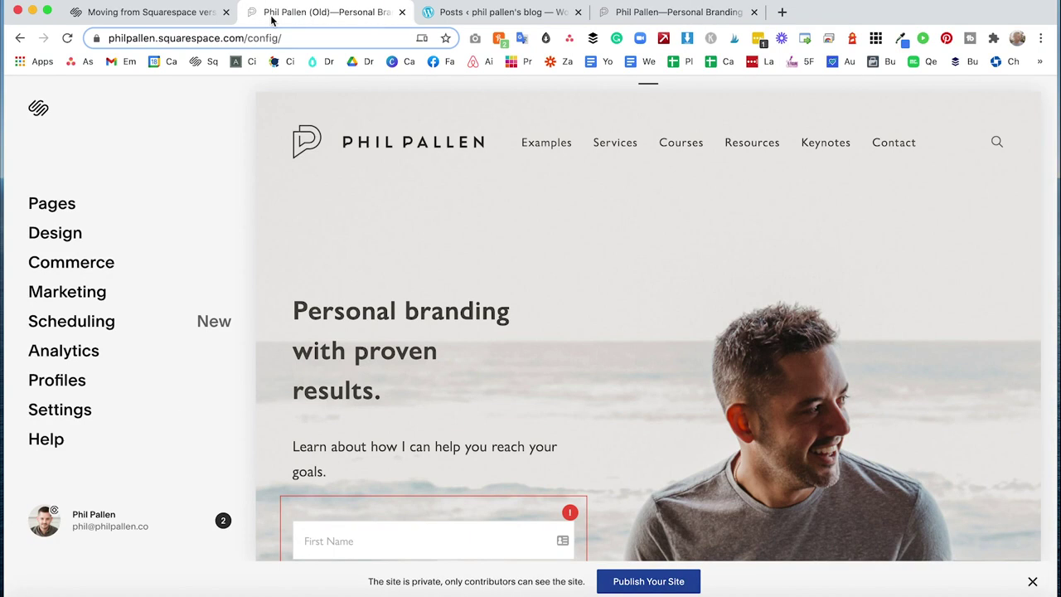
pyautogui.click(81, 211)
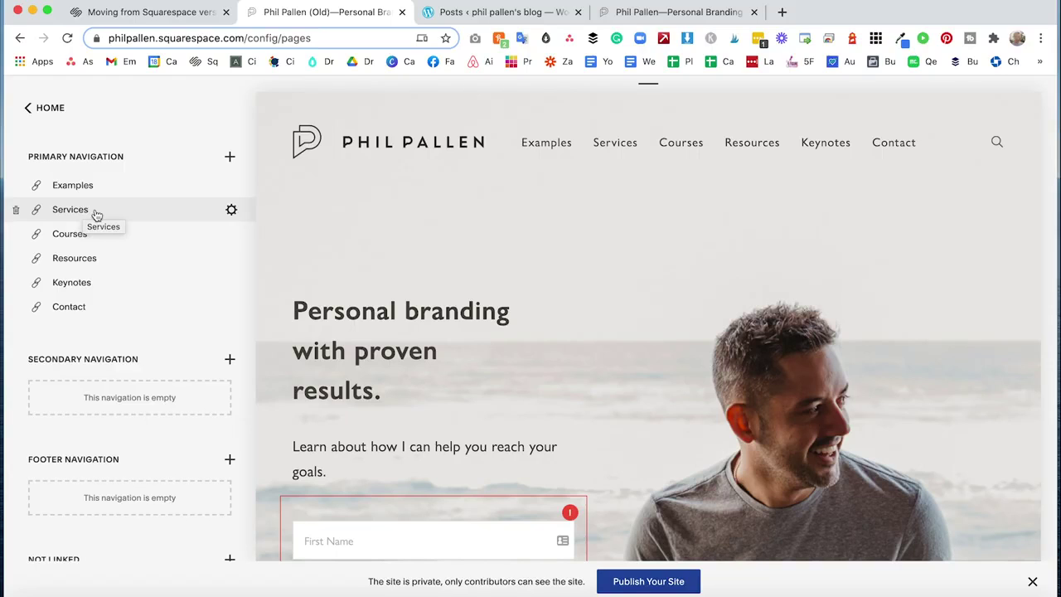
pyautogui.scroll(-5, 100, 284)
pyautogui.scroll(1, 125, 298)
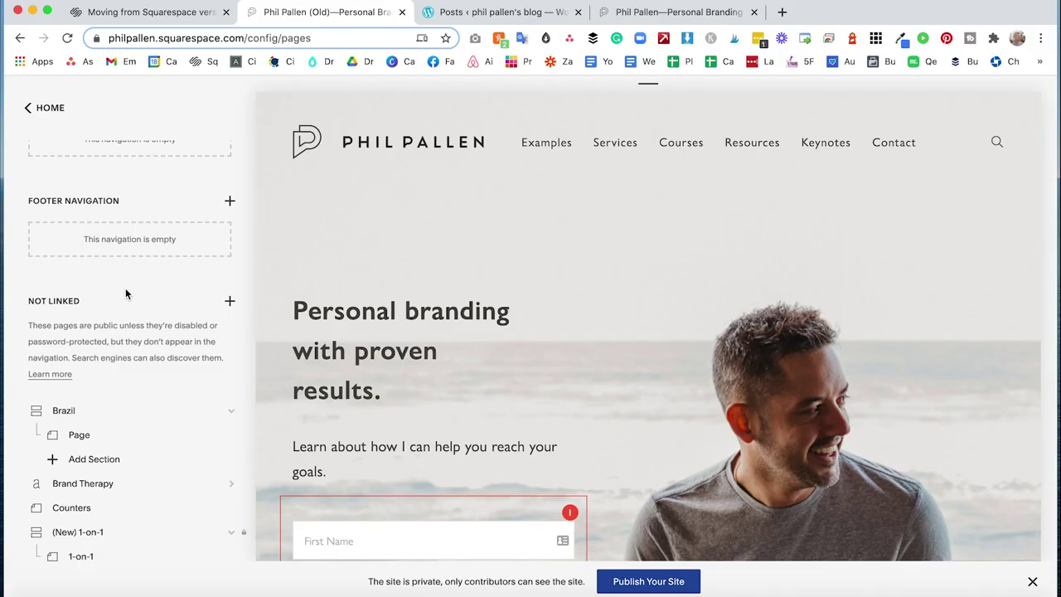
# Examine the new Squarespace site's page list and its Home page for comparison with the old site
pyautogui.click(617, 15)
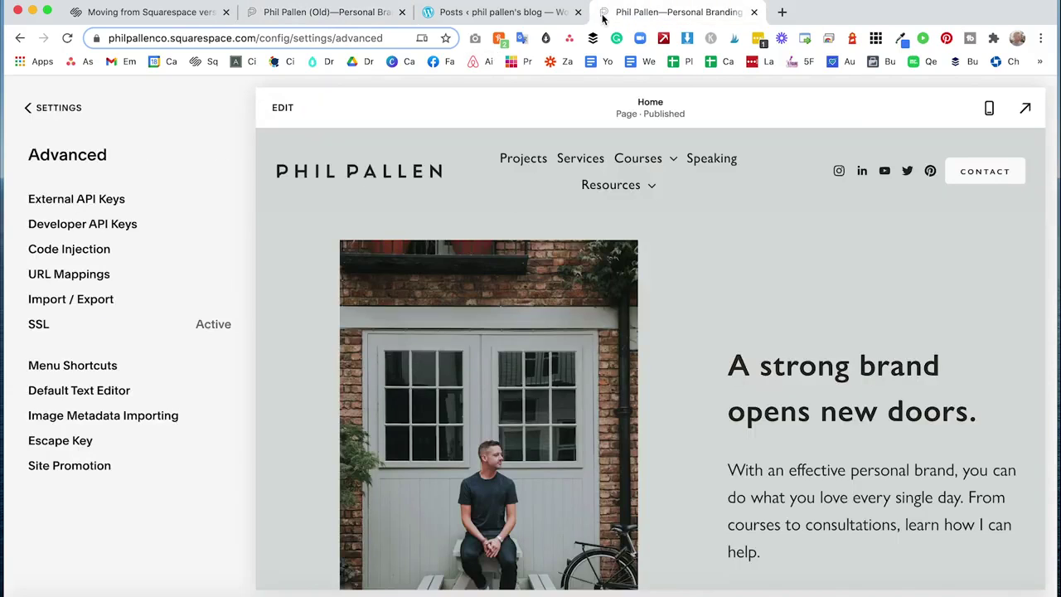
pyautogui.click(61, 115)
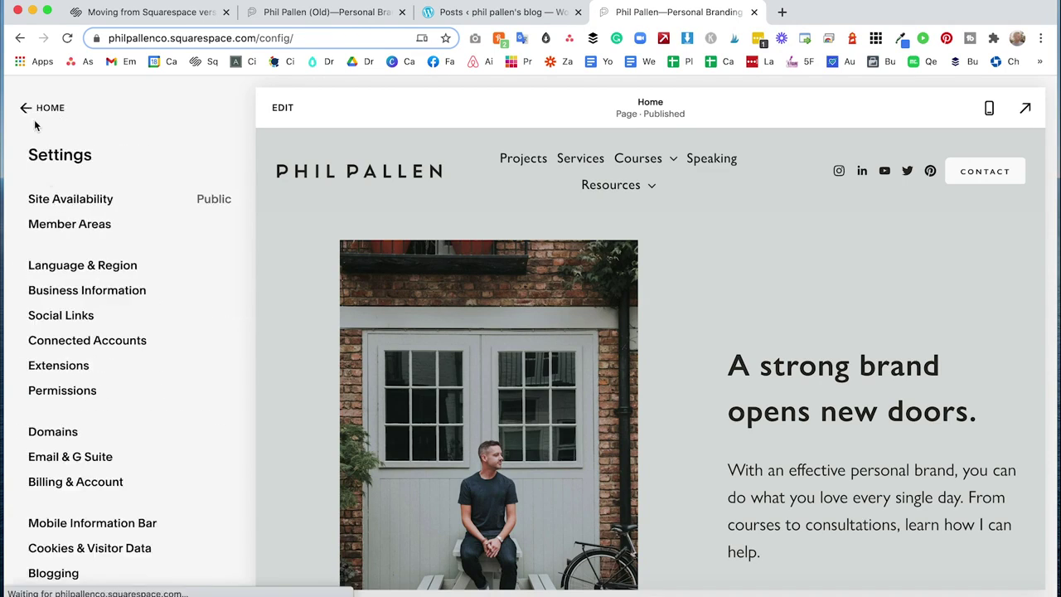
pyautogui.click(35, 123)
pyautogui.click(49, 204)
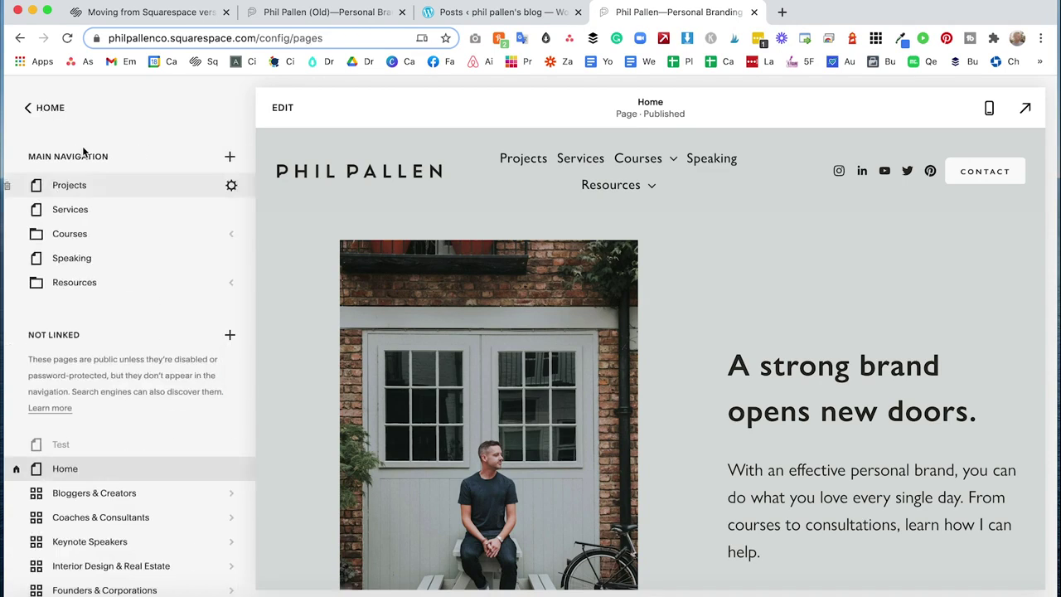
pyautogui.scroll(-3, 83, 290)
pyautogui.scroll(3, 87, 292)
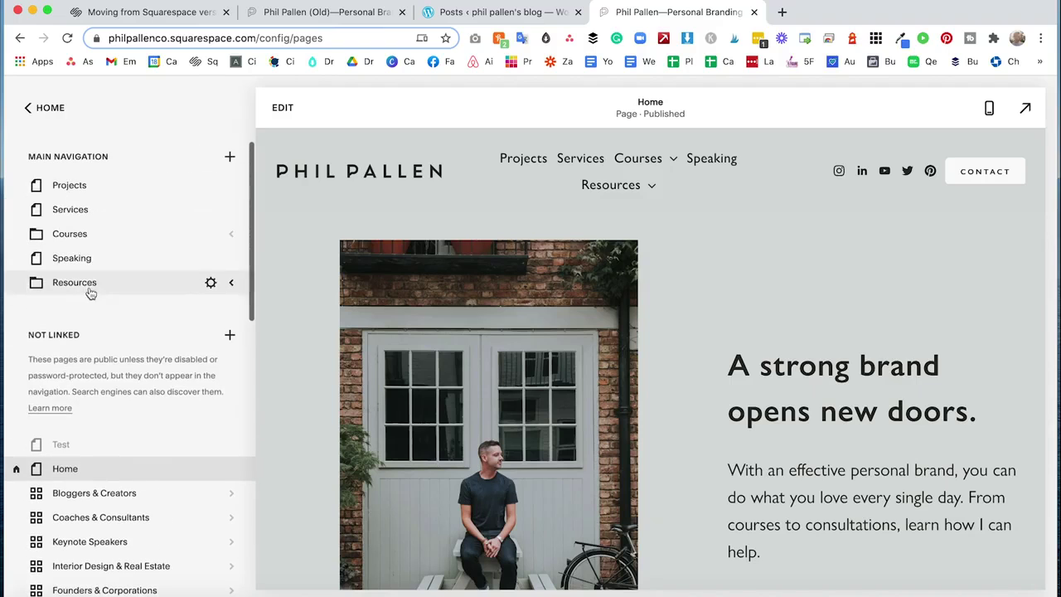
pyautogui.scroll(-5, 723, 362)
pyautogui.scroll(5, 723, 362)
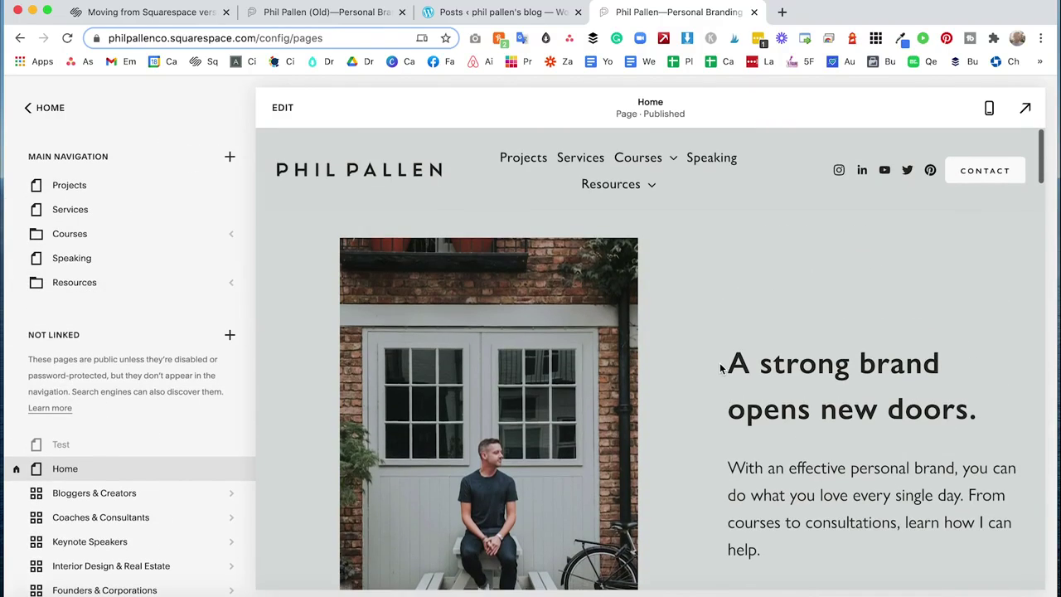
# Open the site export options in the old Squarespace site's Import / Export settings
pyautogui.click(323, 12)
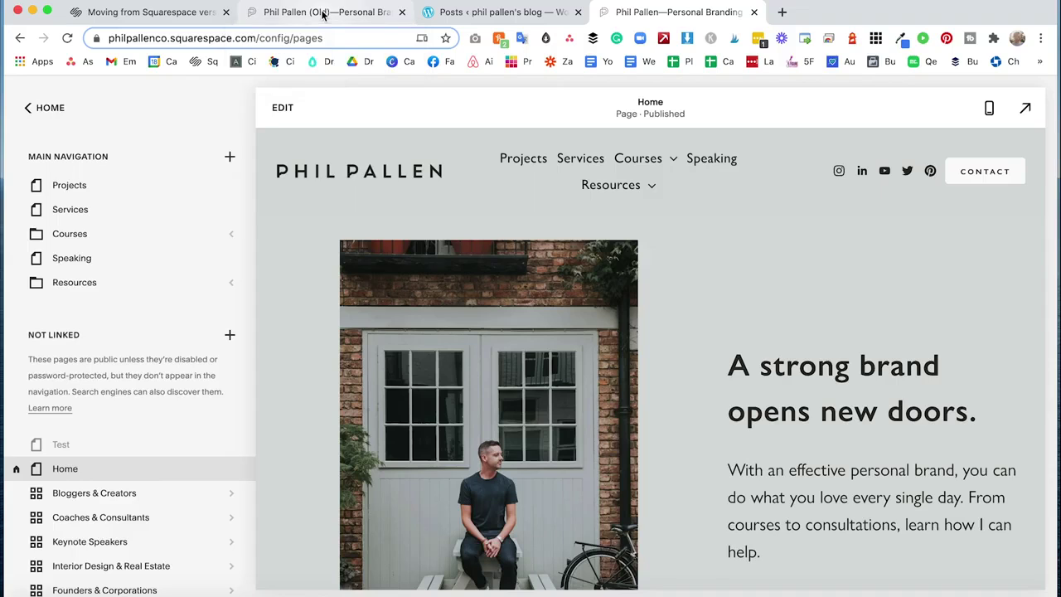
pyautogui.click(51, 108)
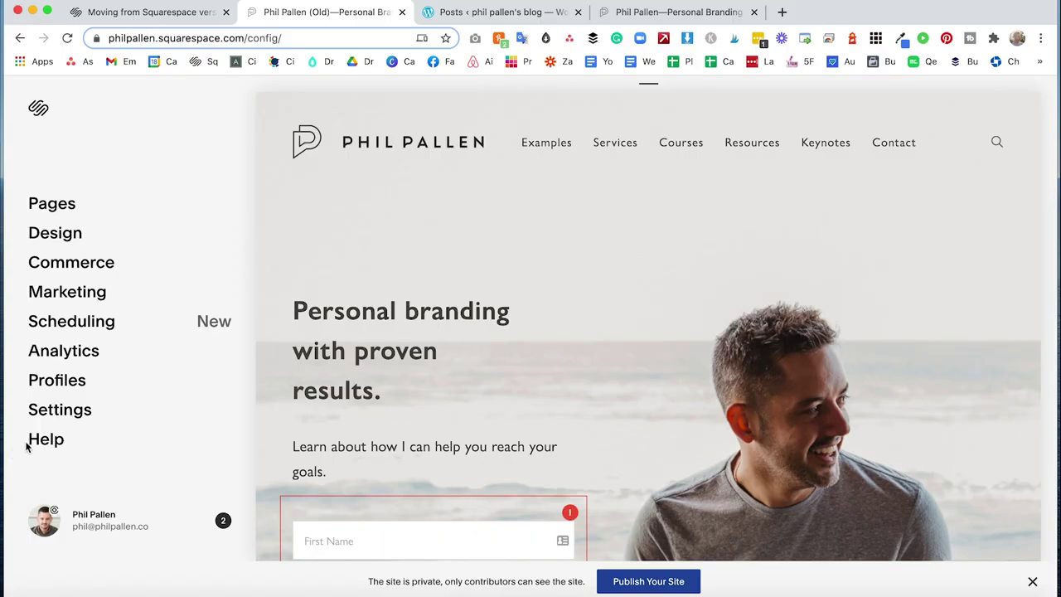
pyautogui.click(83, 417)
pyautogui.scroll(-3, 91, 406)
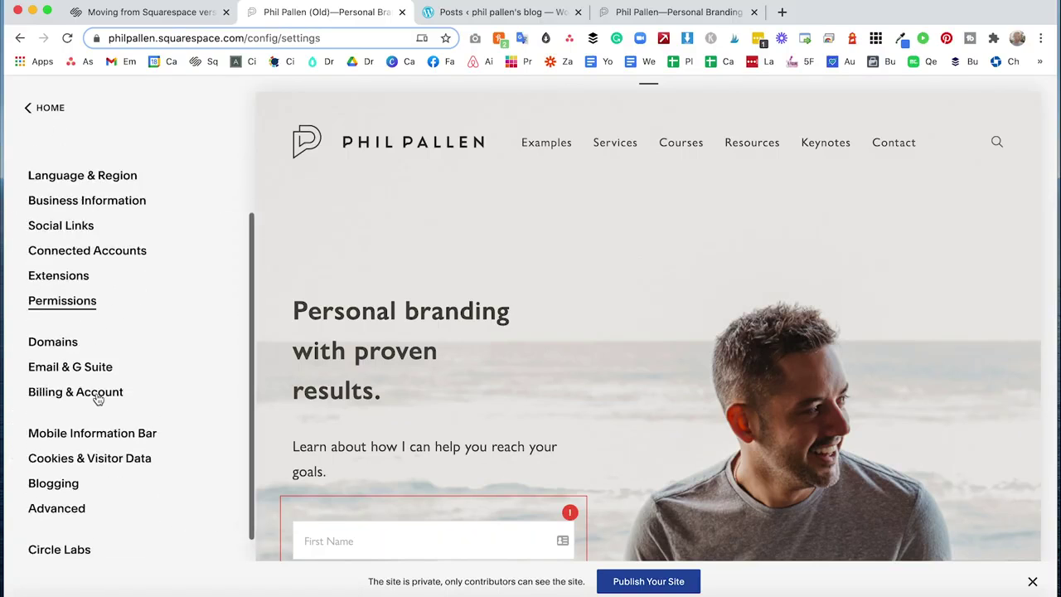
pyautogui.click(62, 495)
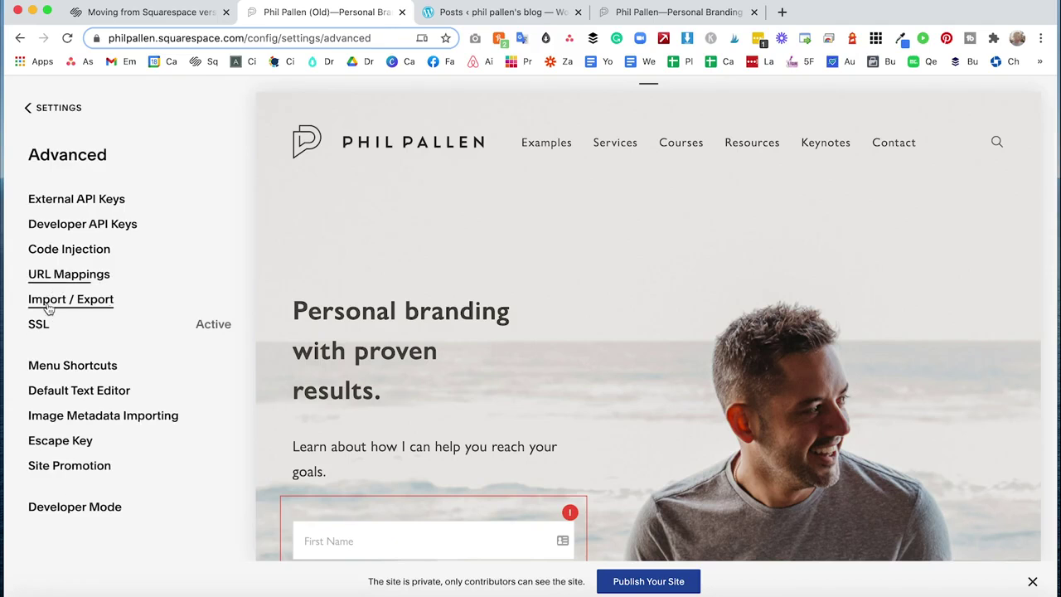
pyautogui.click(97, 300)
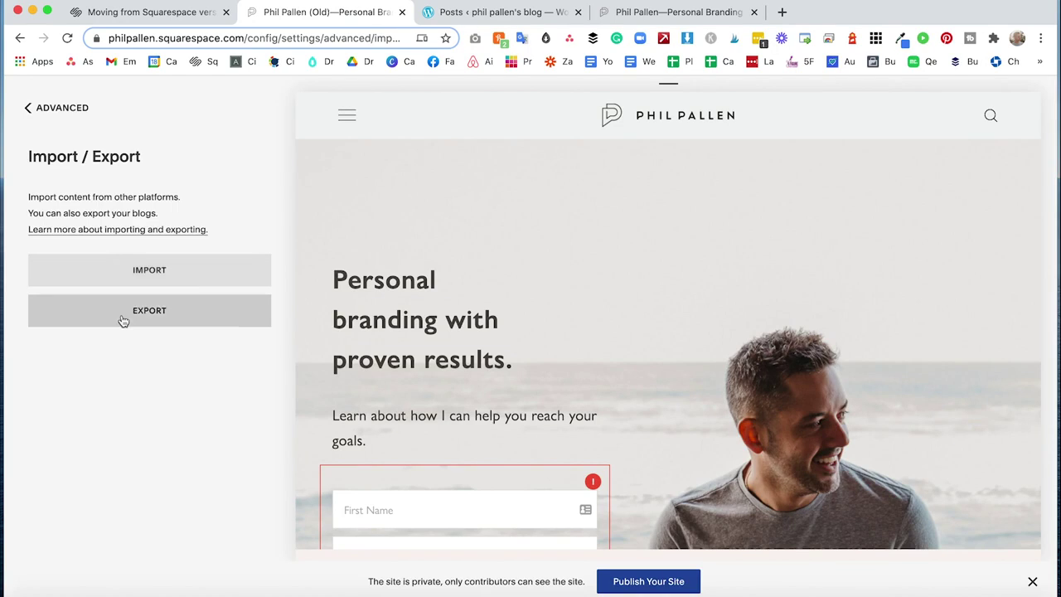
pyautogui.click(121, 314)
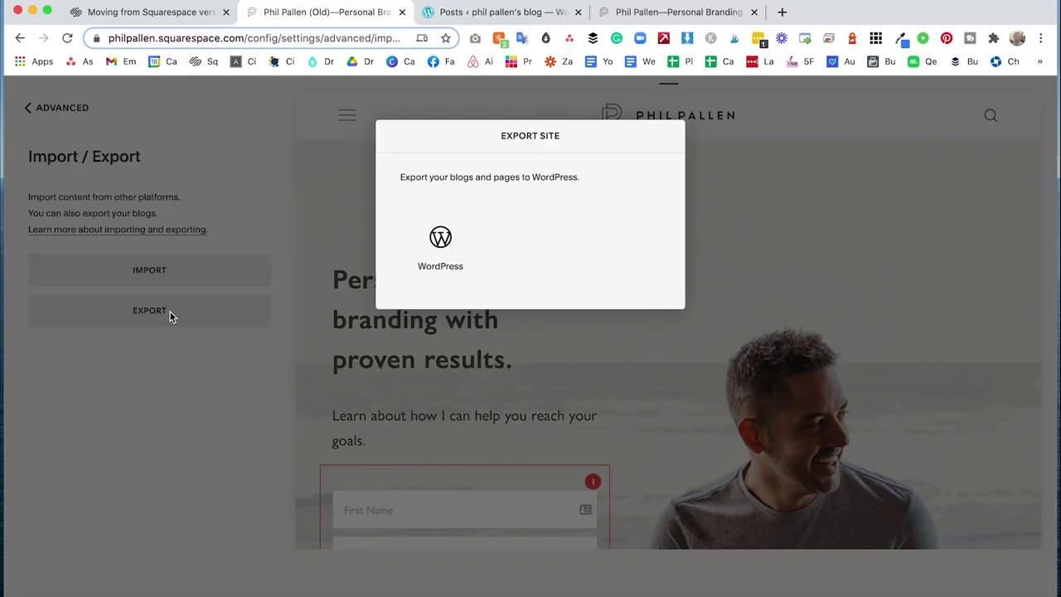
# Examine the published posts on the WordPress blog alongside the old site's WordPress export option
pyautogui.click(488, 12)
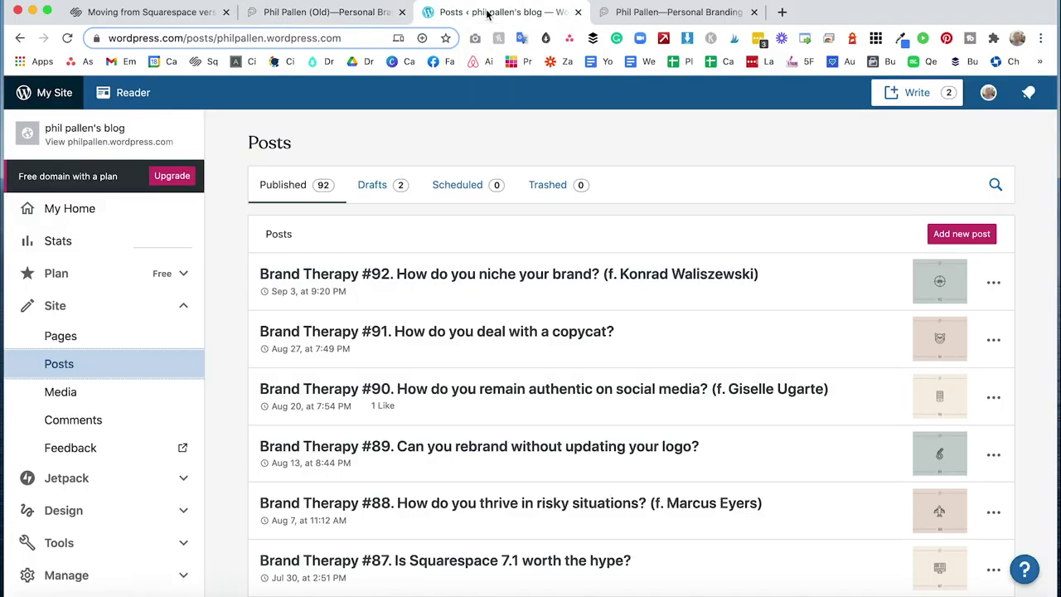
pyautogui.click(322, 11)
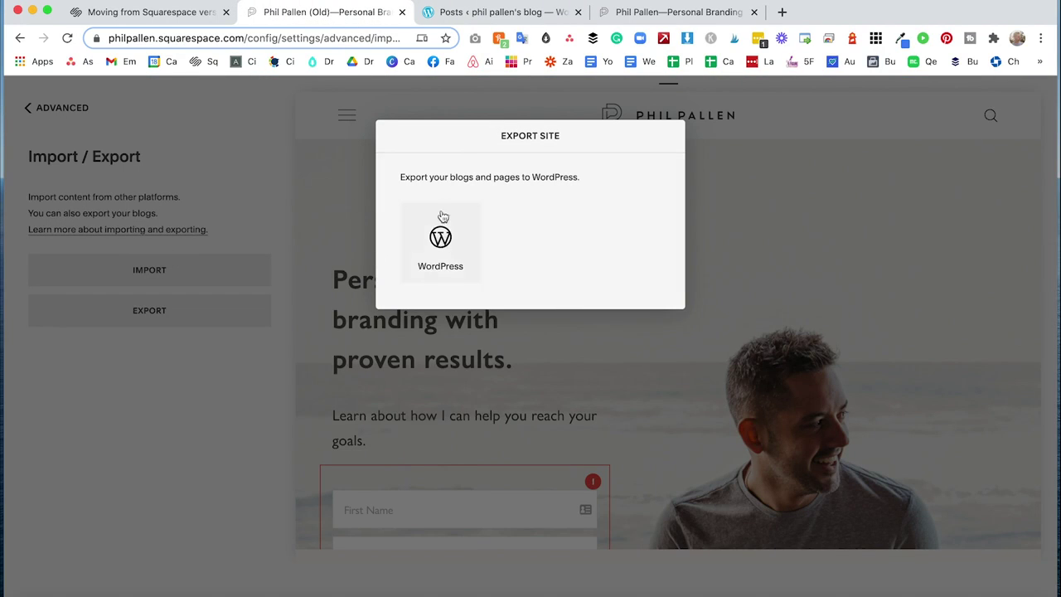
pyautogui.click(470, 15)
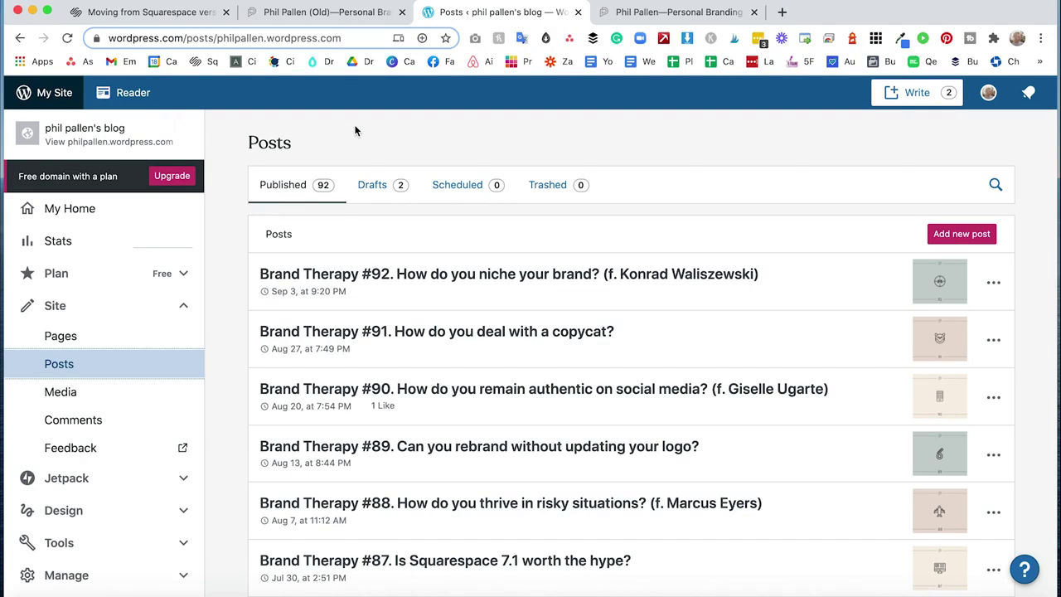
pyautogui.scroll(-1, 626, 332)
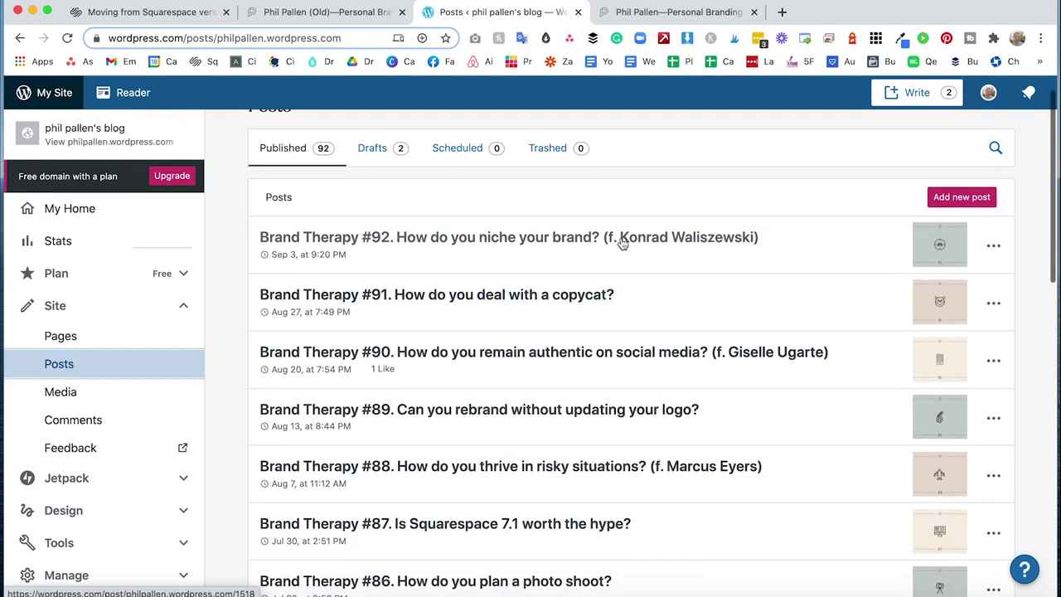
pyautogui.scroll(-5, 595, 299)
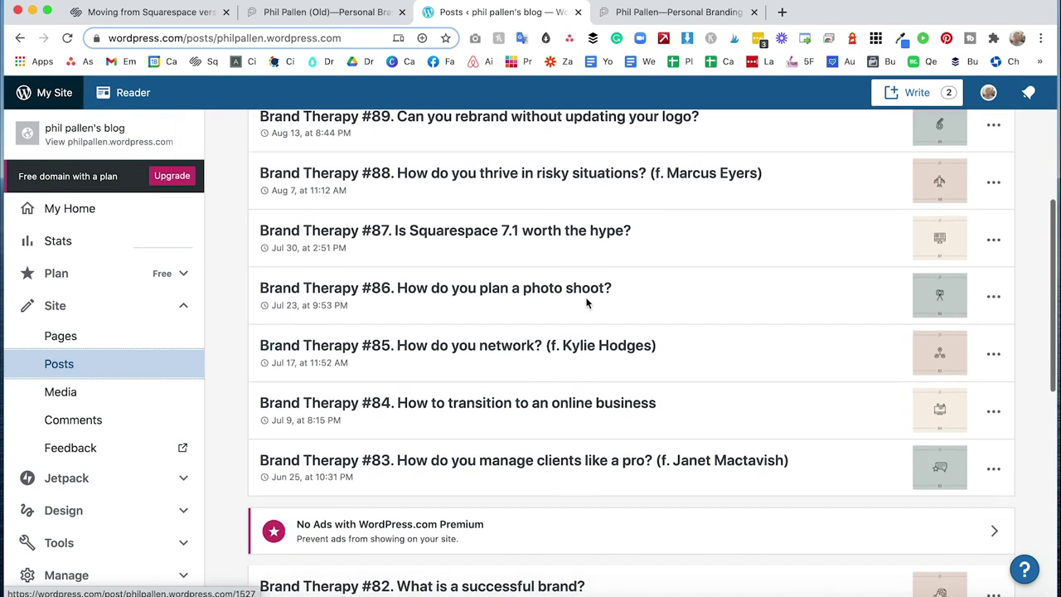
pyautogui.scroll(6, 588, 303)
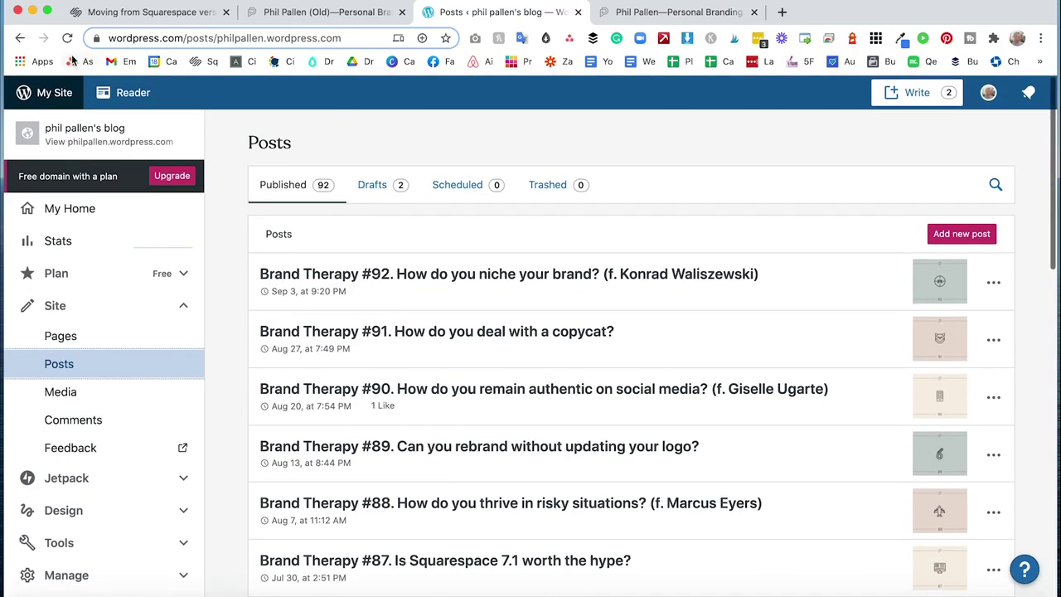
pyautogui.scroll(-2, 78, 351)
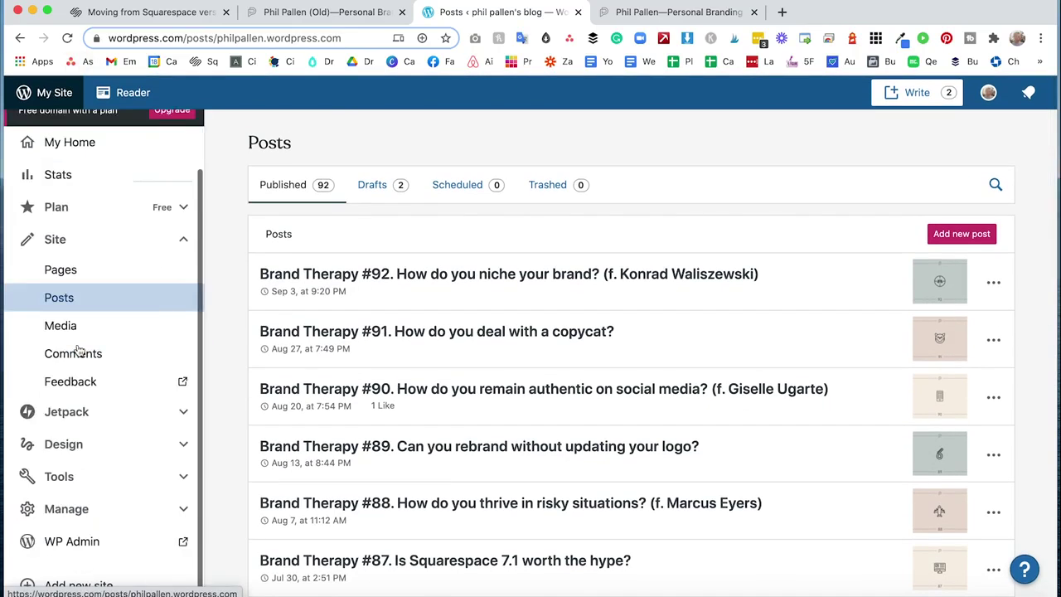
pyautogui.scroll(2, 78, 351)
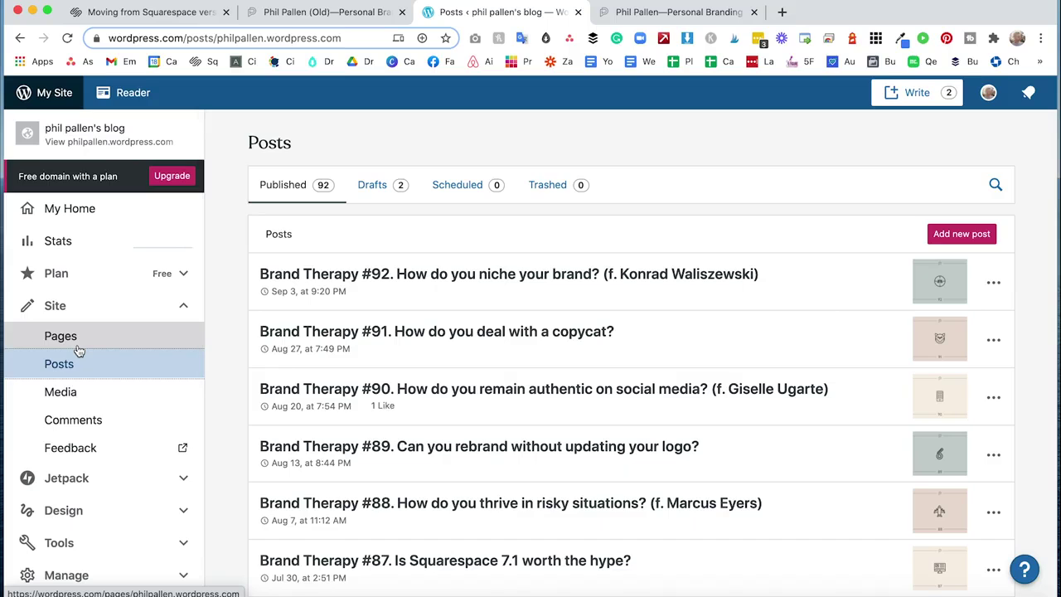
pyautogui.click(257, 12)
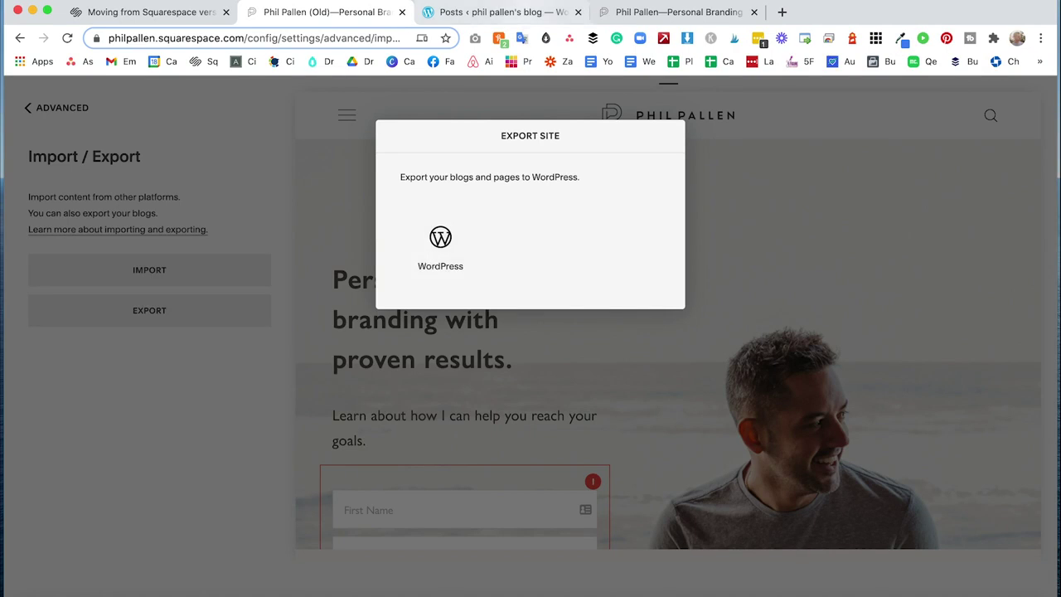
pyautogui.click(512, 11)
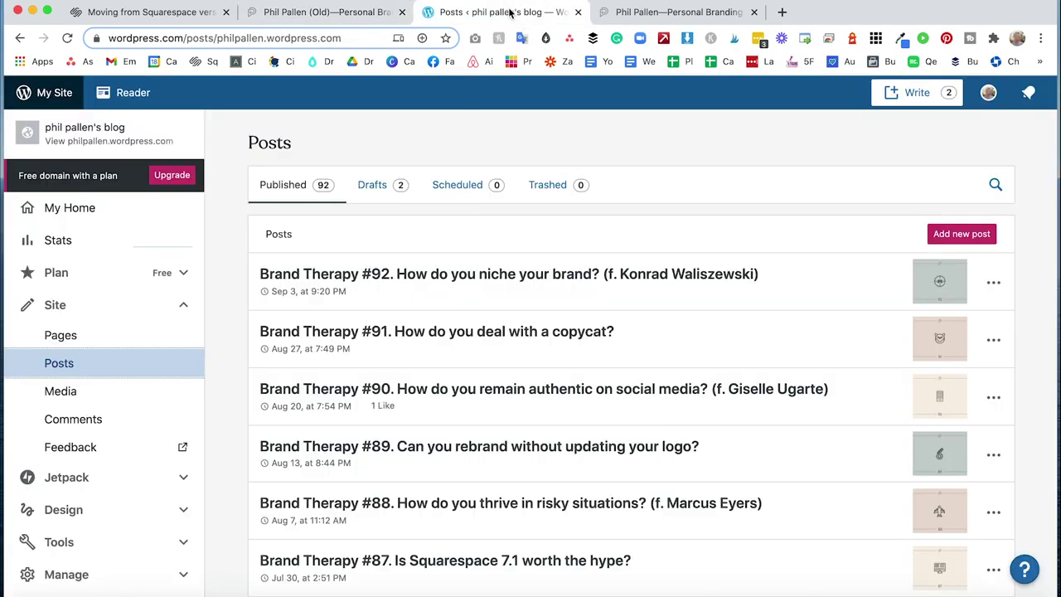
pyautogui.scroll(-1, 447, 140)
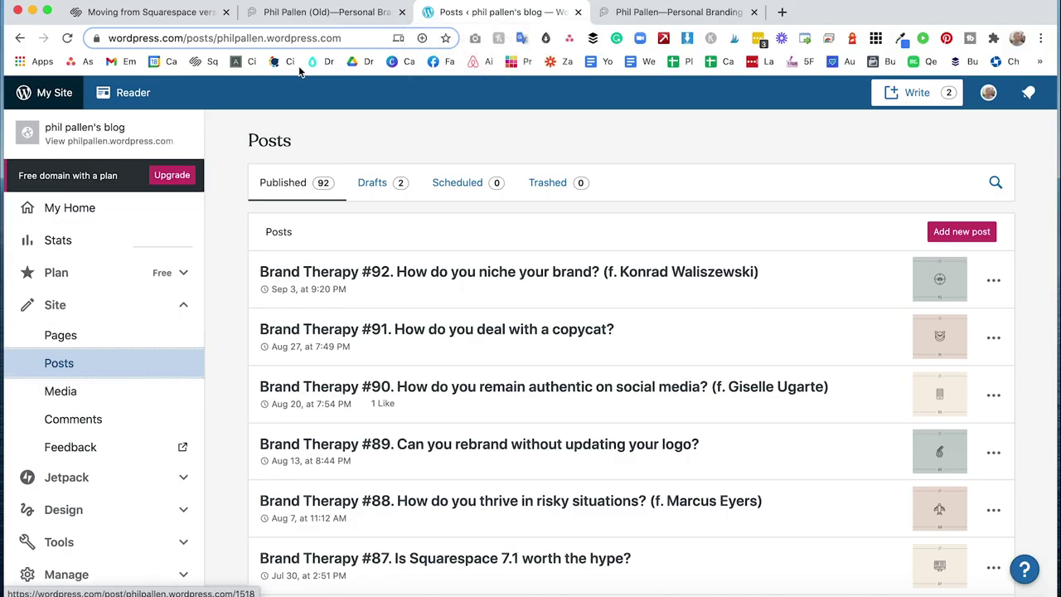
# In the new Squarespace site, open the WordPress import form from the Import / Export settings
pyautogui.click(643, 15)
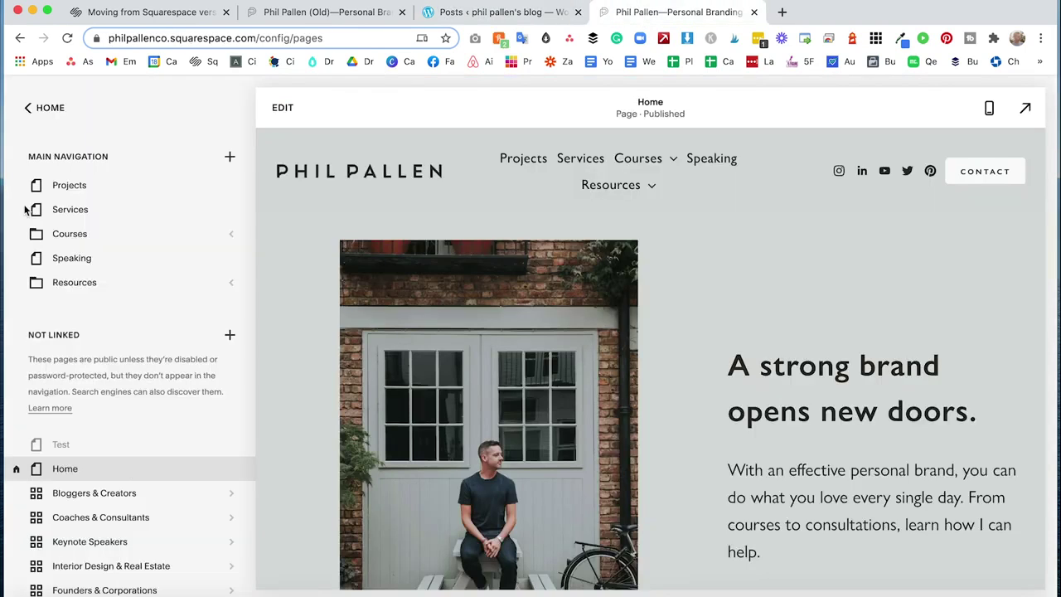
pyautogui.click(46, 116)
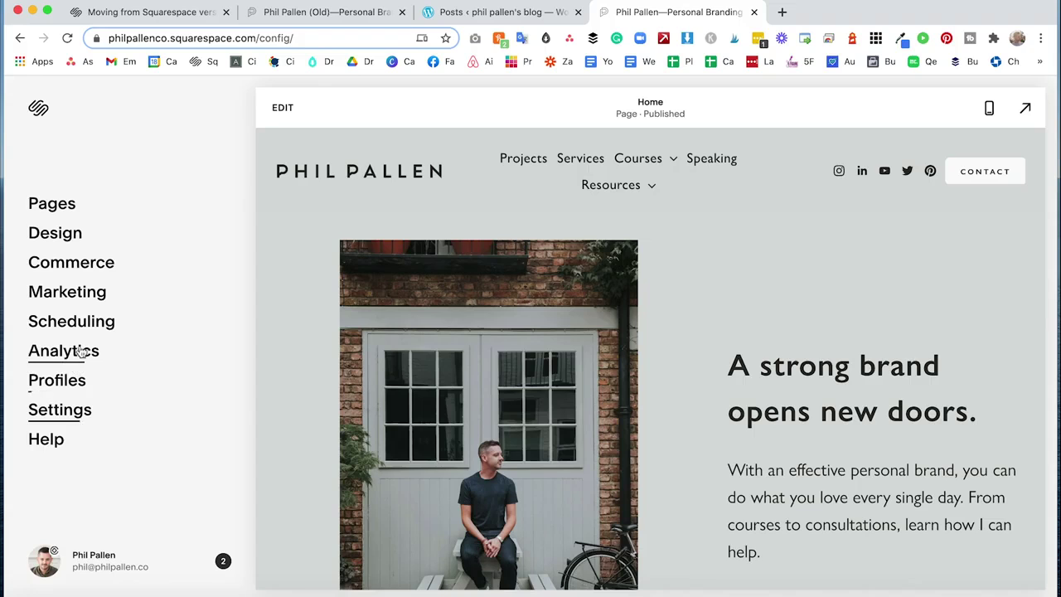
pyautogui.click(84, 421)
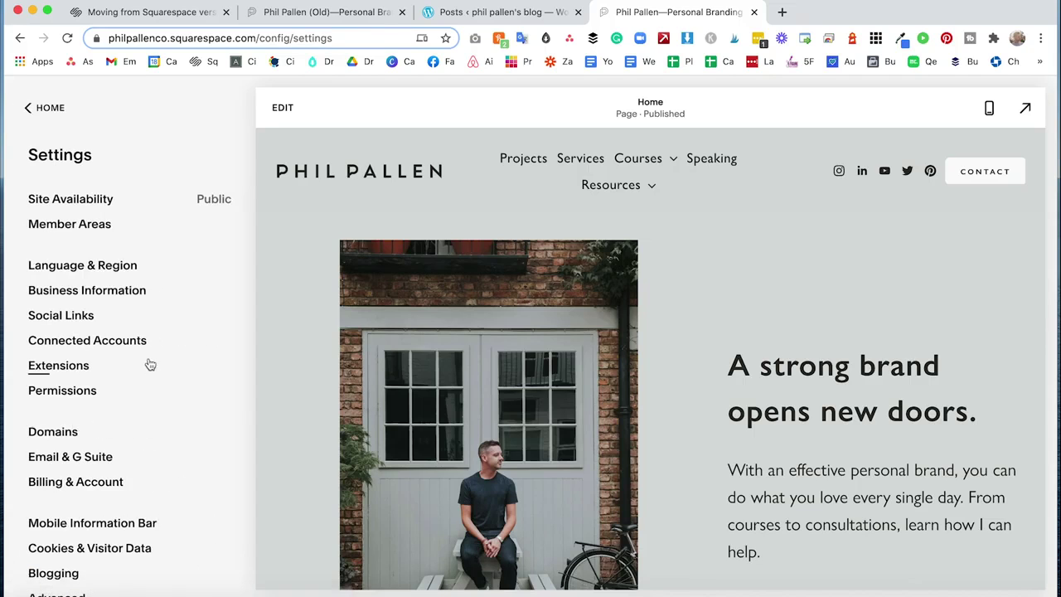
pyautogui.scroll(-2, 91, 411)
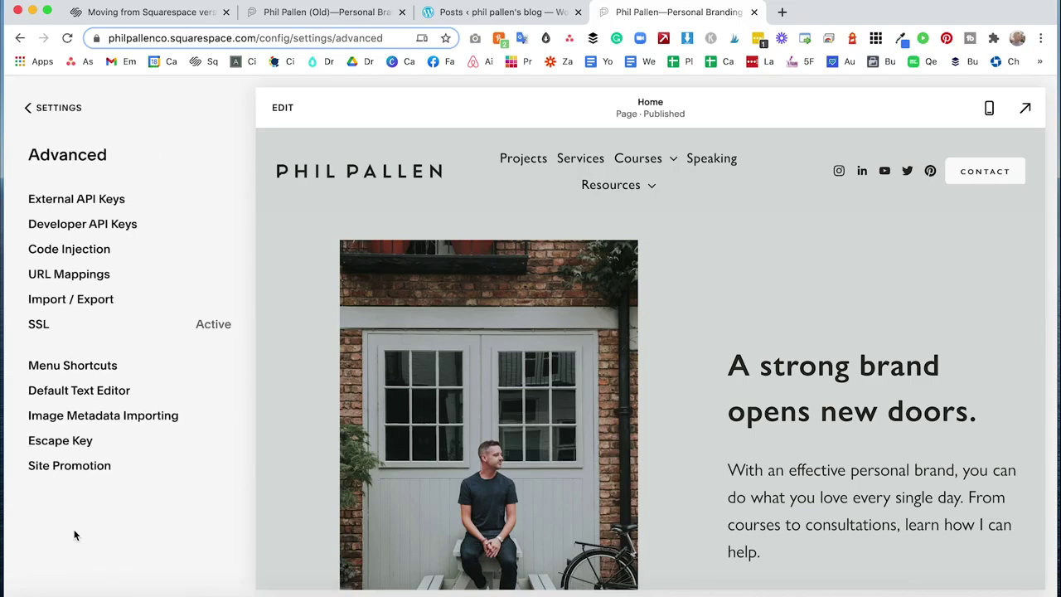
pyautogui.click(60, 302)
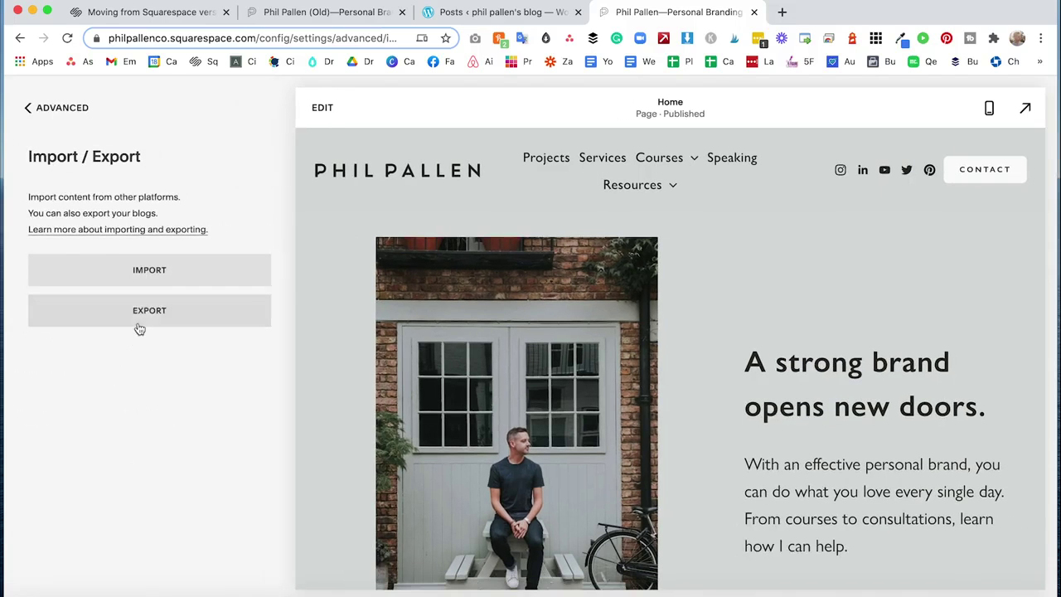
pyautogui.click(149, 272)
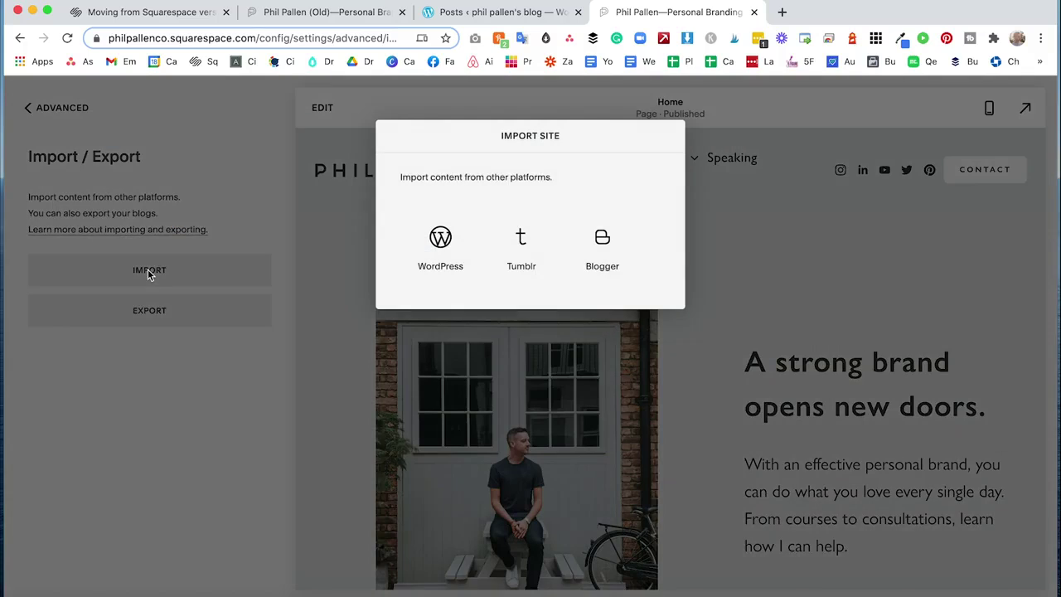
pyautogui.click(439, 260)
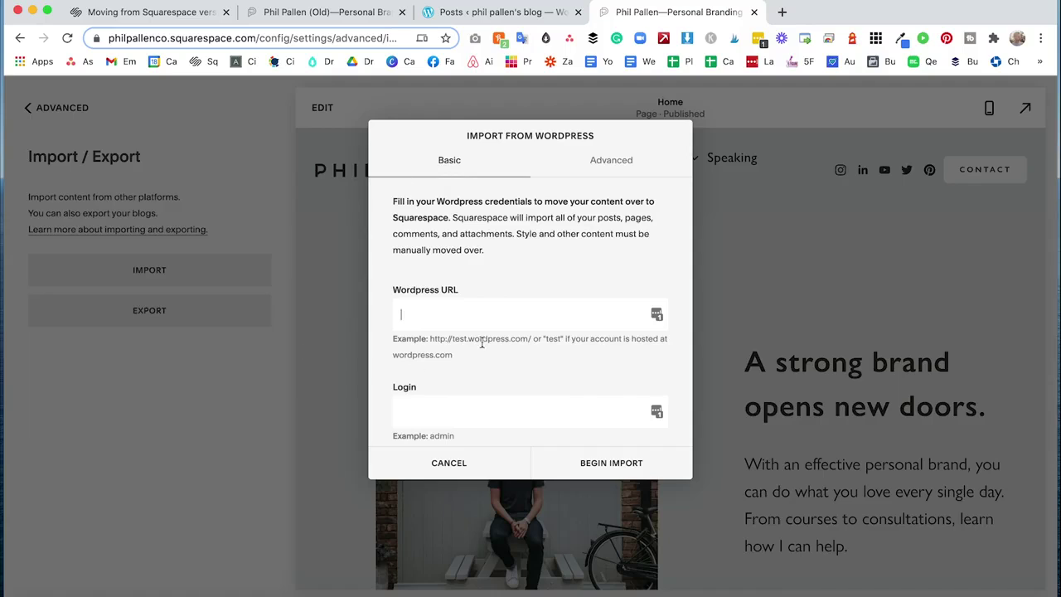
# Examine the WordPress import's basic credential fields and its advanced processor and XML upload options, closing the form without importing
pyautogui.scroll(-2, 419, 398)
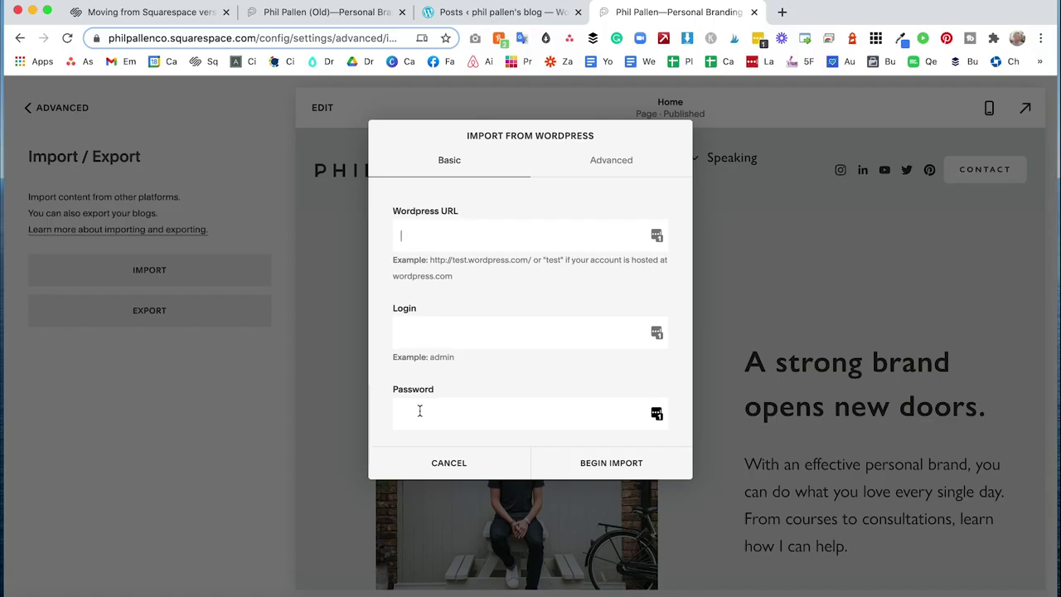
pyautogui.click(597, 175)
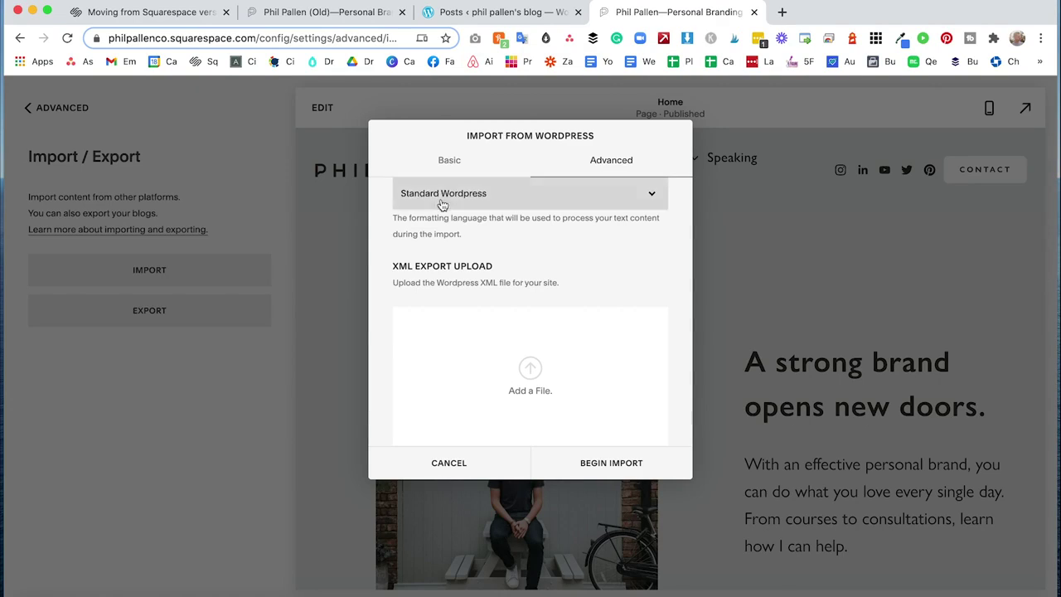
pyautogui.scroll(-1, 535, 317)
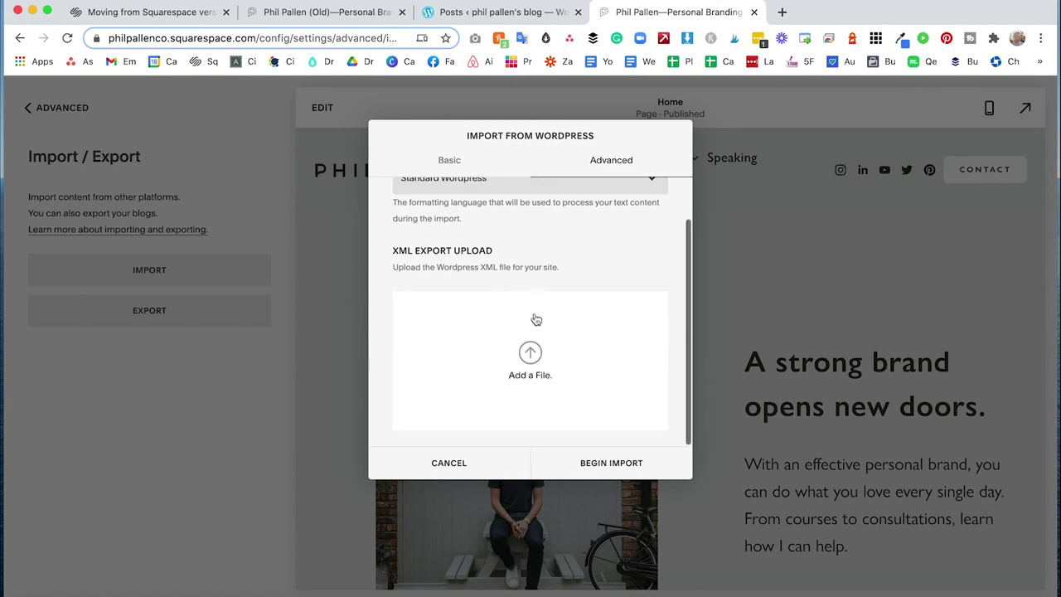
pyautogui.scroll(3, 496, 250)
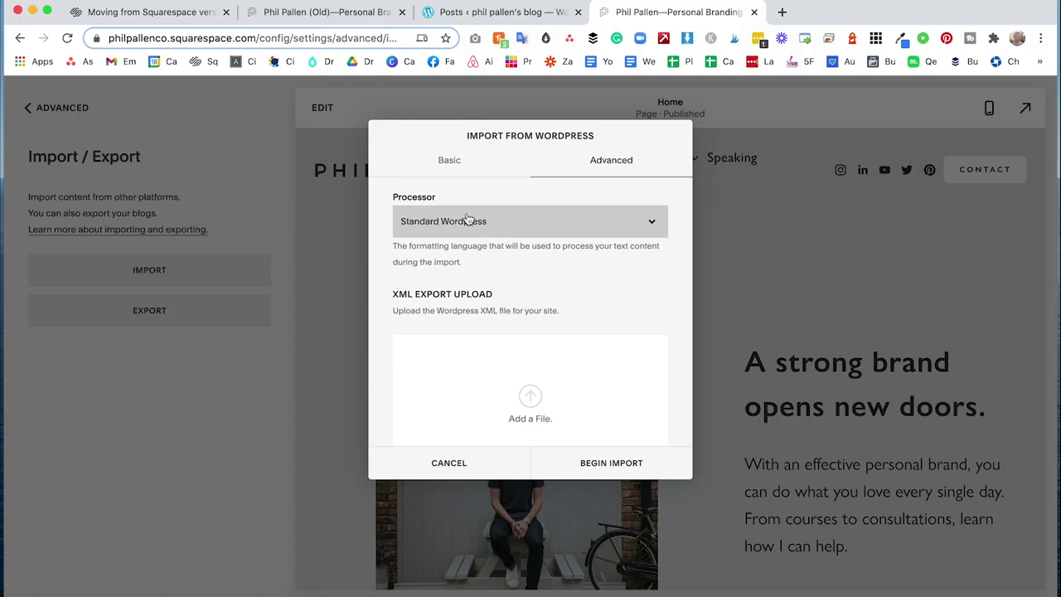
pyautogui.scroll(-3, 522, 340)
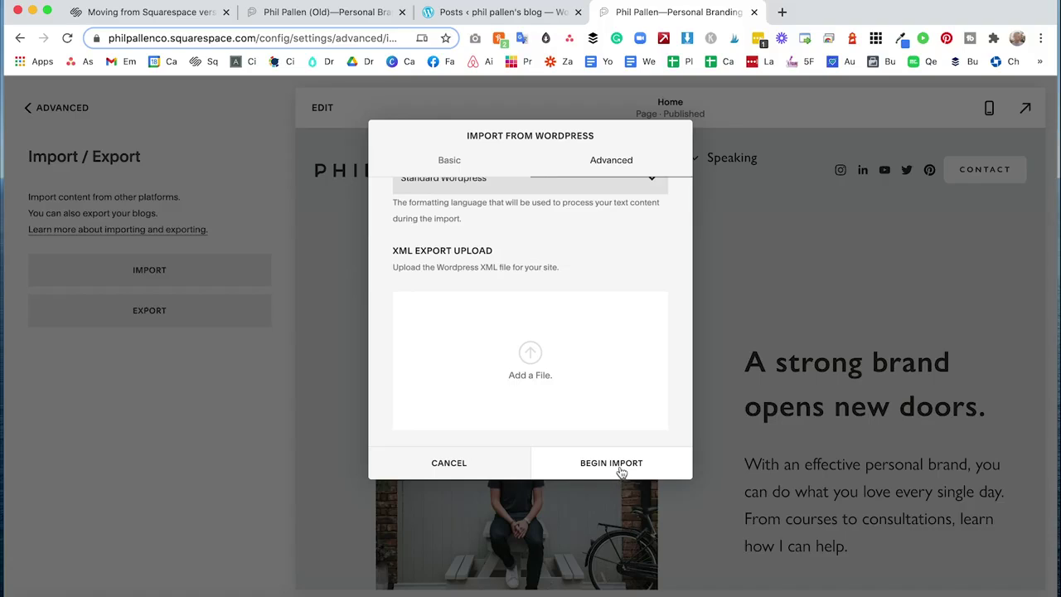
pyautogui.click(443, 469)
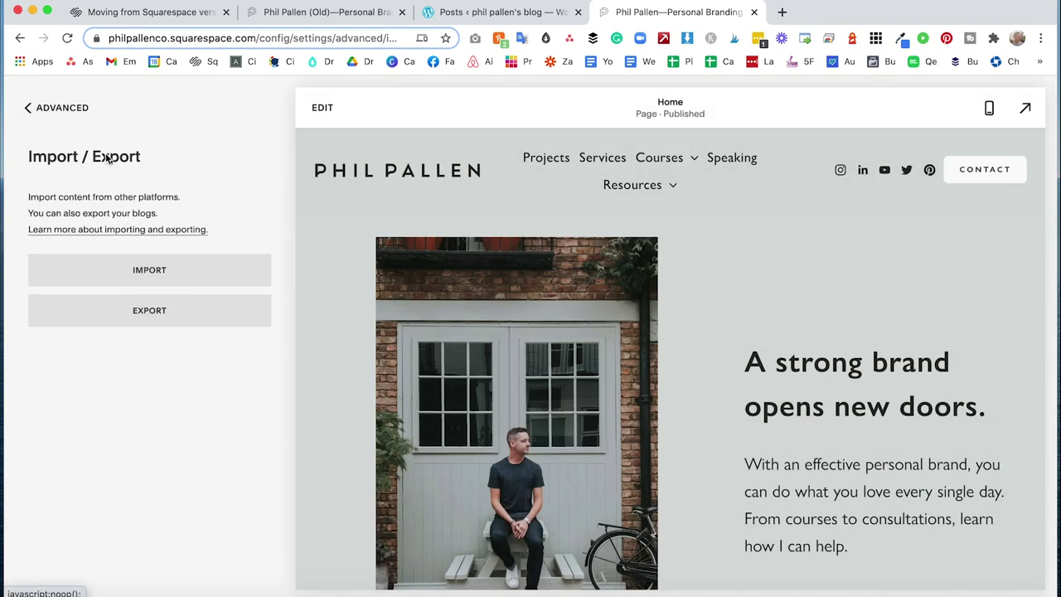
# Return to the new site's page list and look through its unlinked pages
pyautogui.click(53, 108)
pyautogui.click(58, 108)
pyautogui.click(58, 106)
pyautogui.click(81, 203)
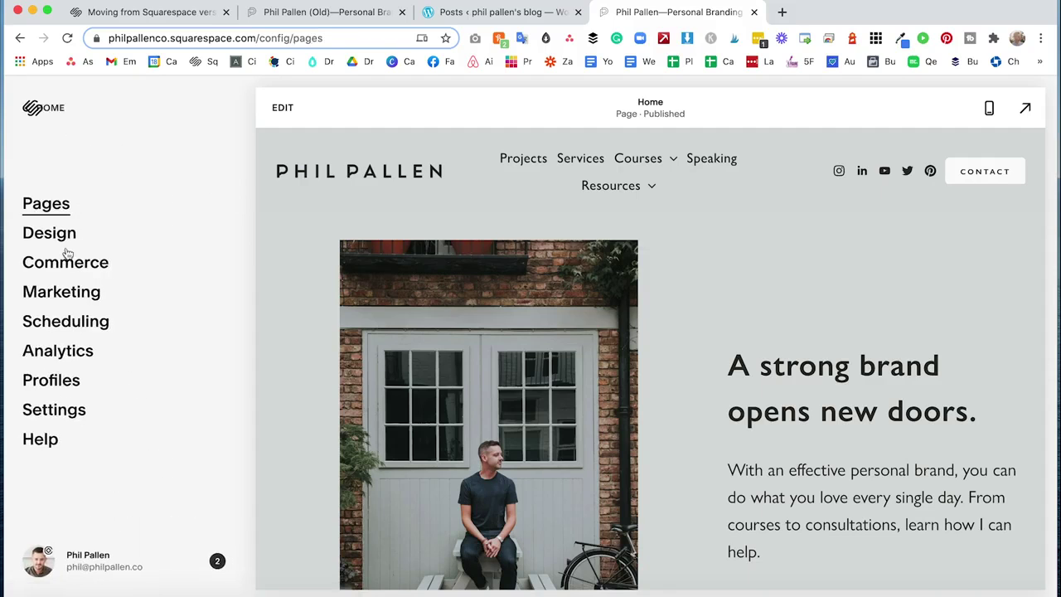
pyautogui.scroll(-4, 143, 415)
pyautogui.scroll(3, 50, 273)
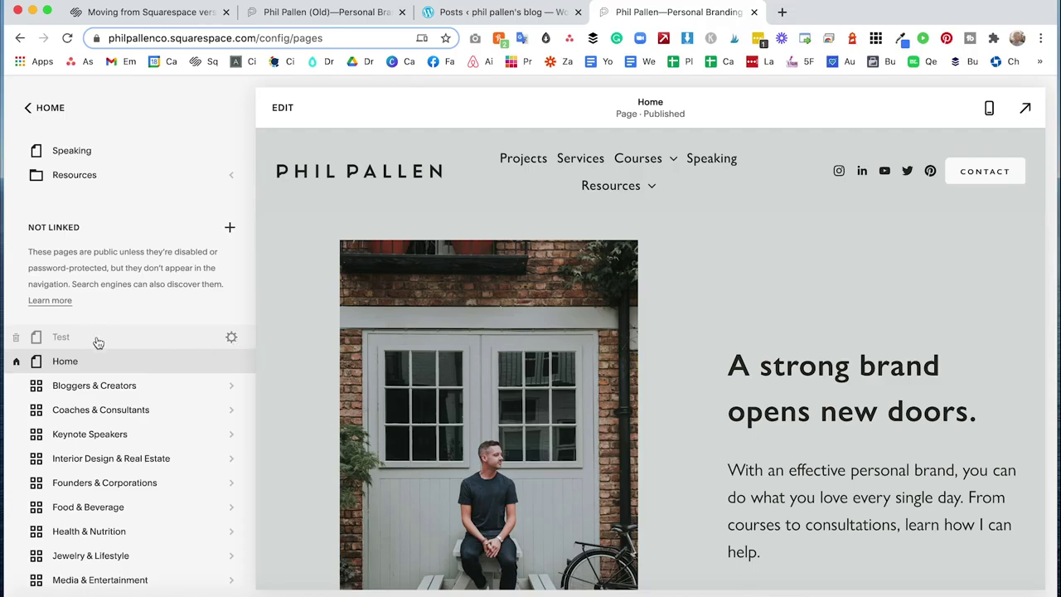
# Examine the general page settings of the unlinked Test page, including its enable and duplicate options, and close them
pyautogui.click(232, 342)
pyautogui.scroll(-3, 557, 367)
pyautogui.click(251, 130)
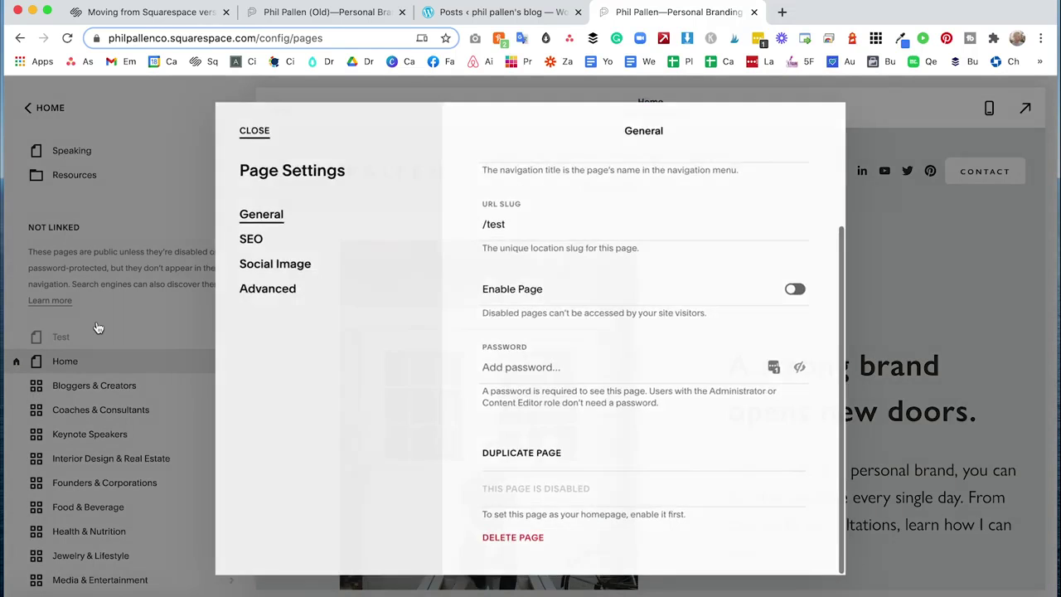